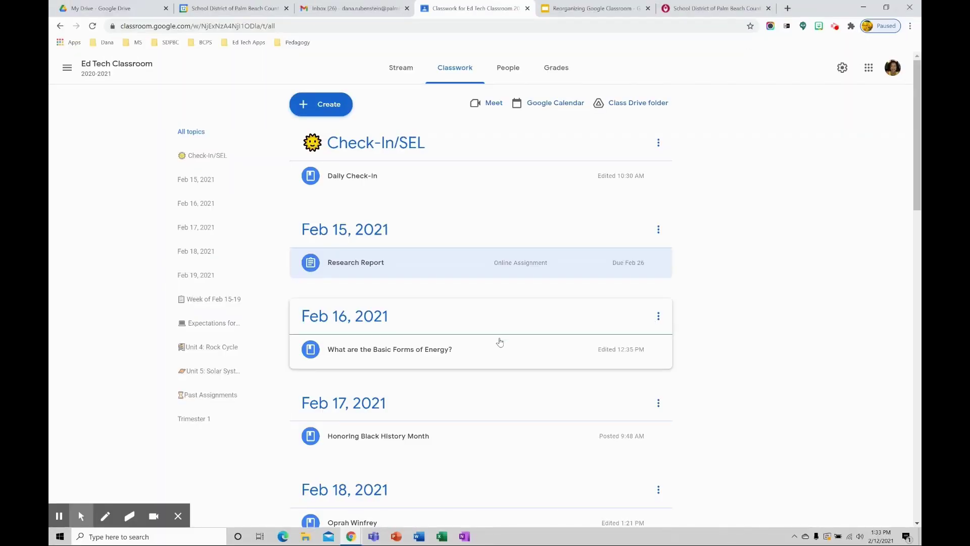
scroll(482, 328, down, 6)
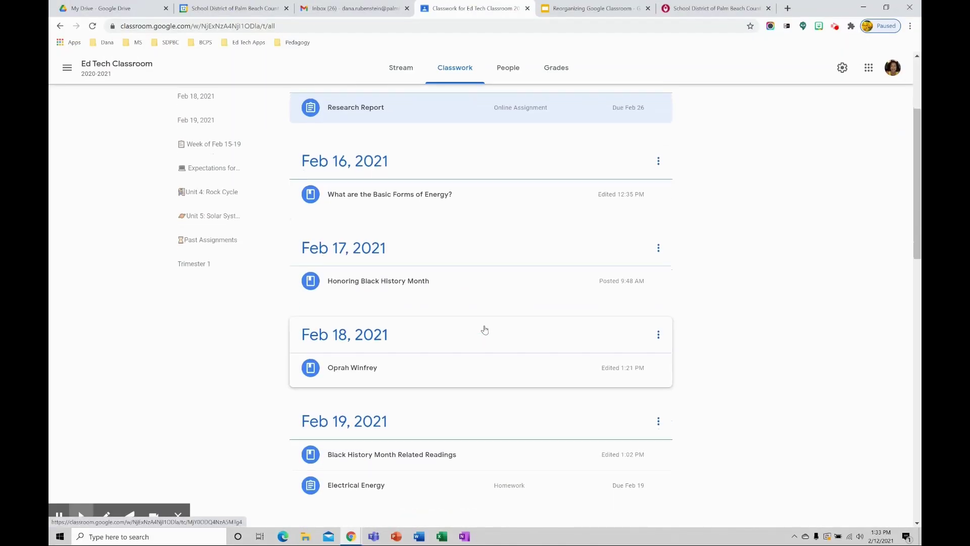
scroll(484, 329, down, 11)
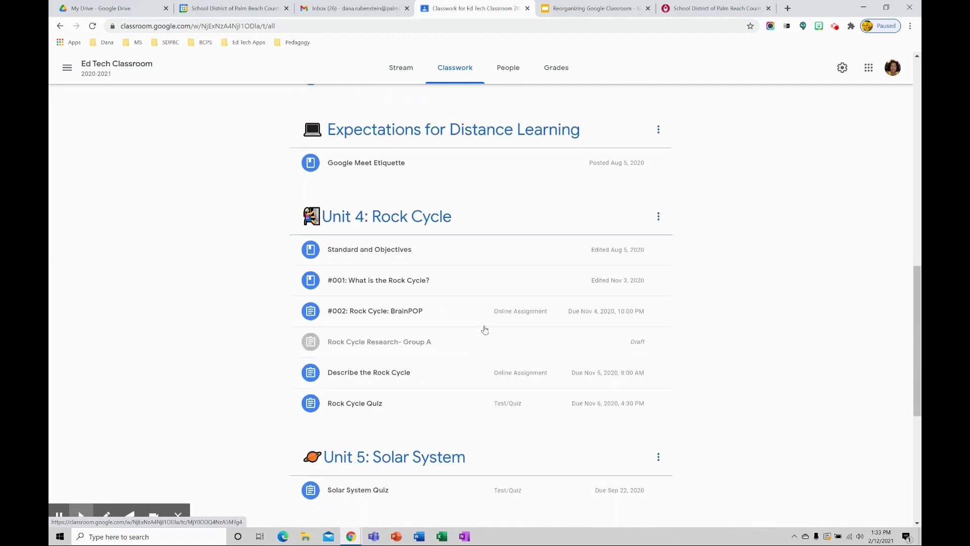
scroll(484, 330, down, 3)
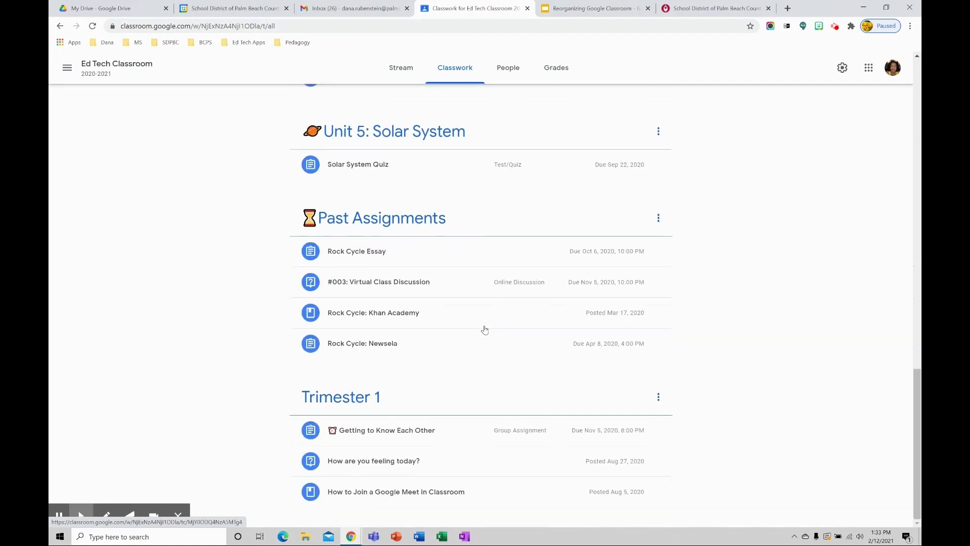
scroll(484, 329, up, 16)
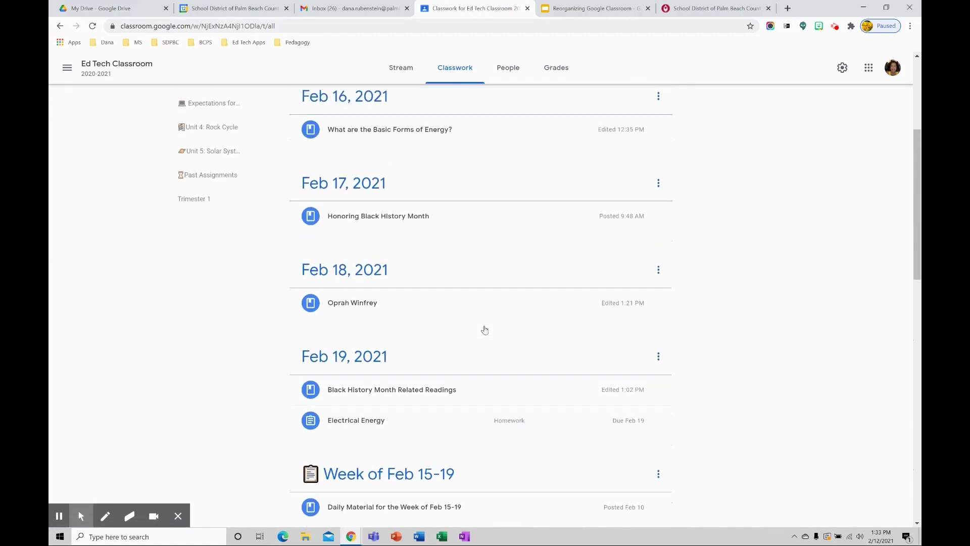
scroll(484, 330, up, 4)
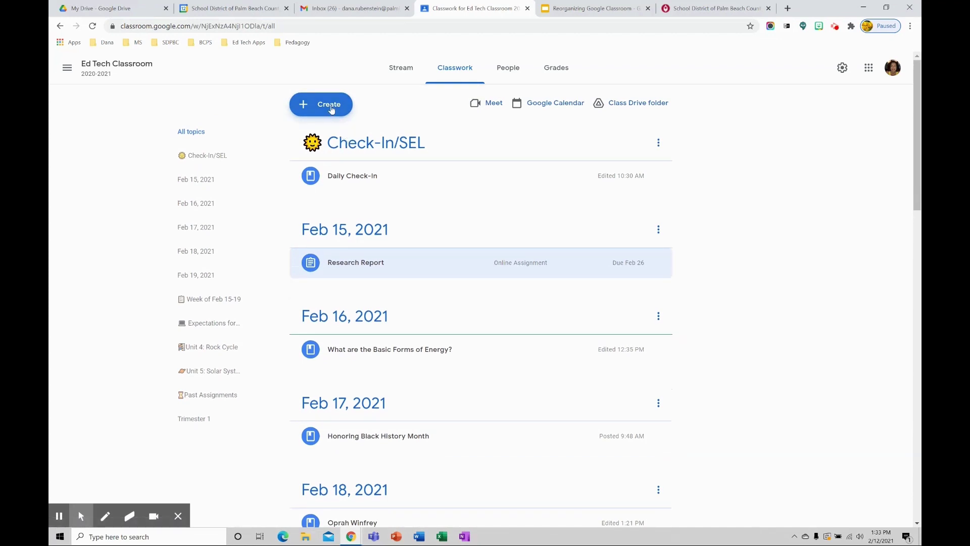
Create a topic named 'Forms of Energy' and place it directly below Check-In/SEL
click(330, 107)
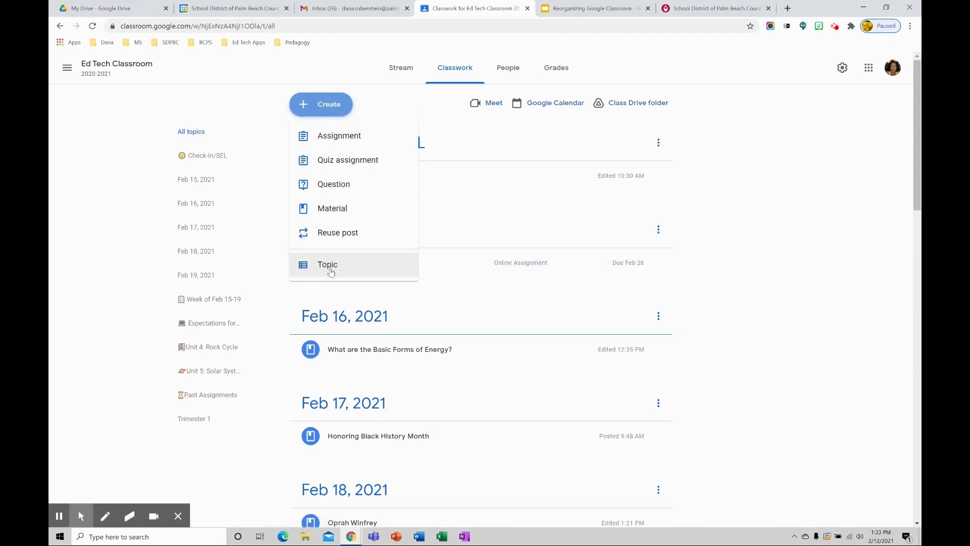
click(331, 266)
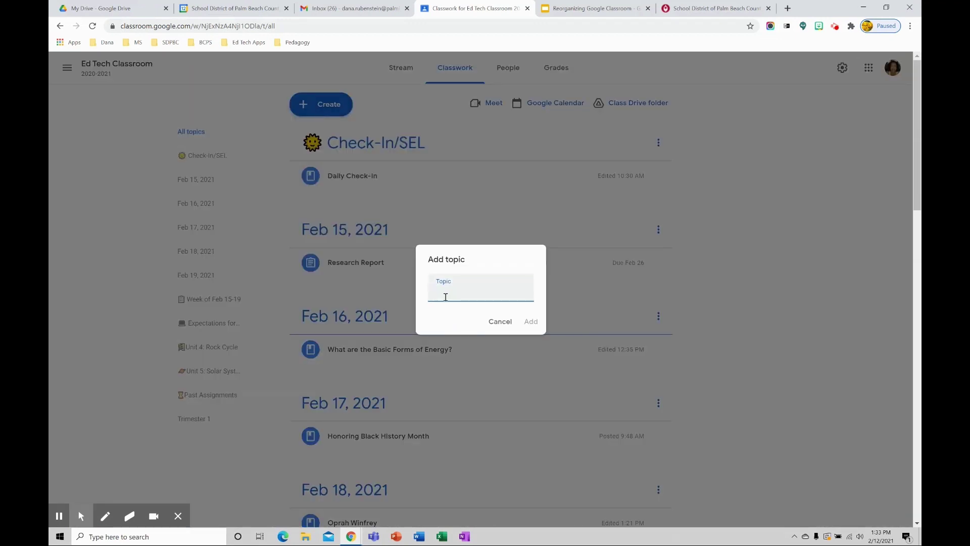
text(Forms of Energy)
click(530, 323)
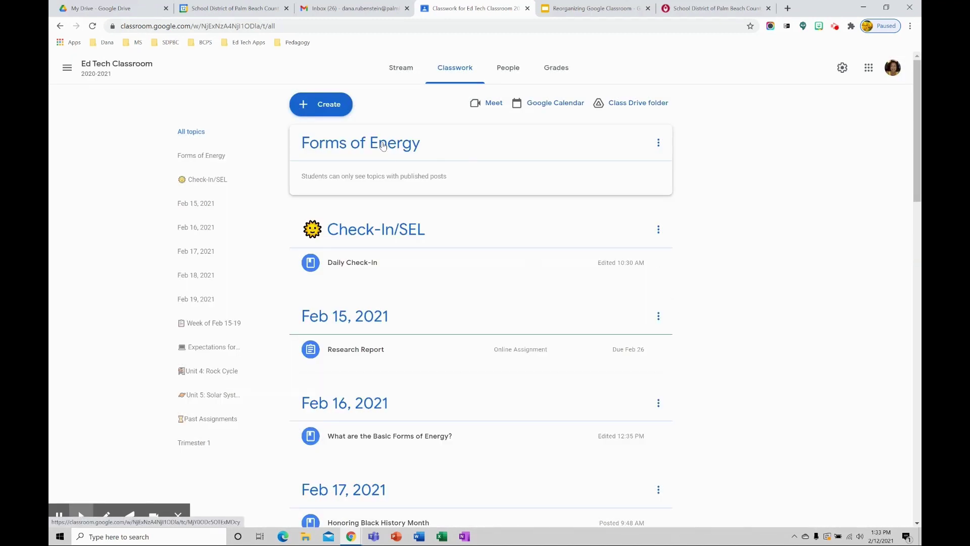
drag(383, 146, 382, 218)
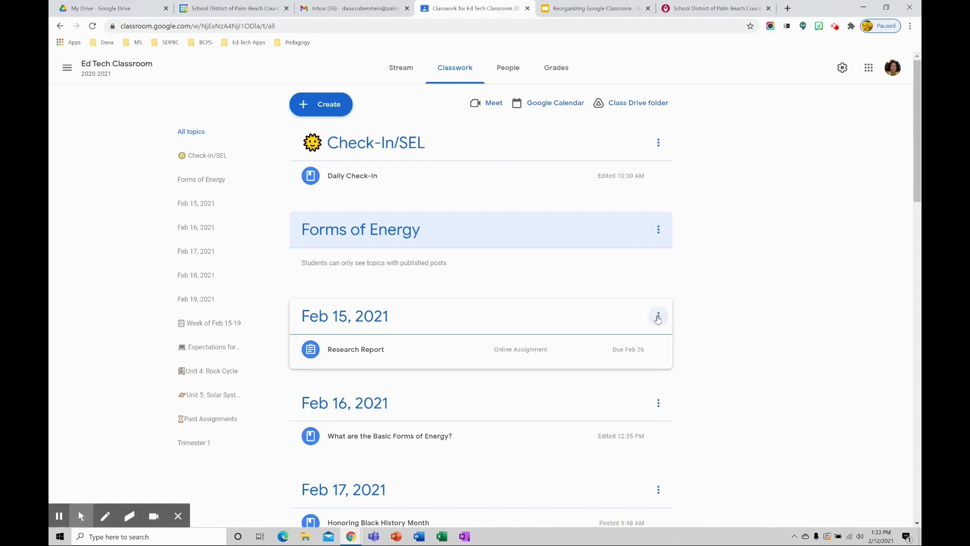
Rename the Feb 15, 2021 topic to 'Honoring Black History Month'
click(658, 316)
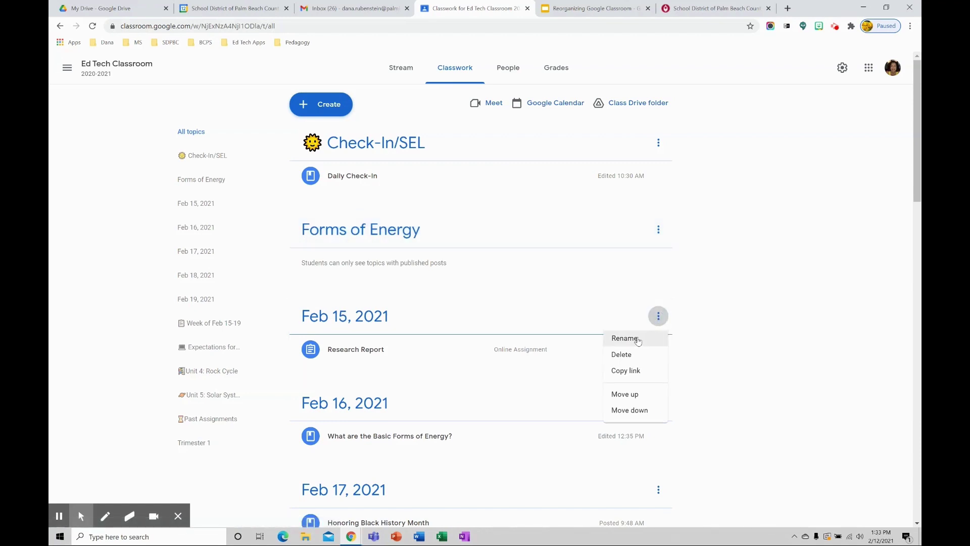
click(626, 338)
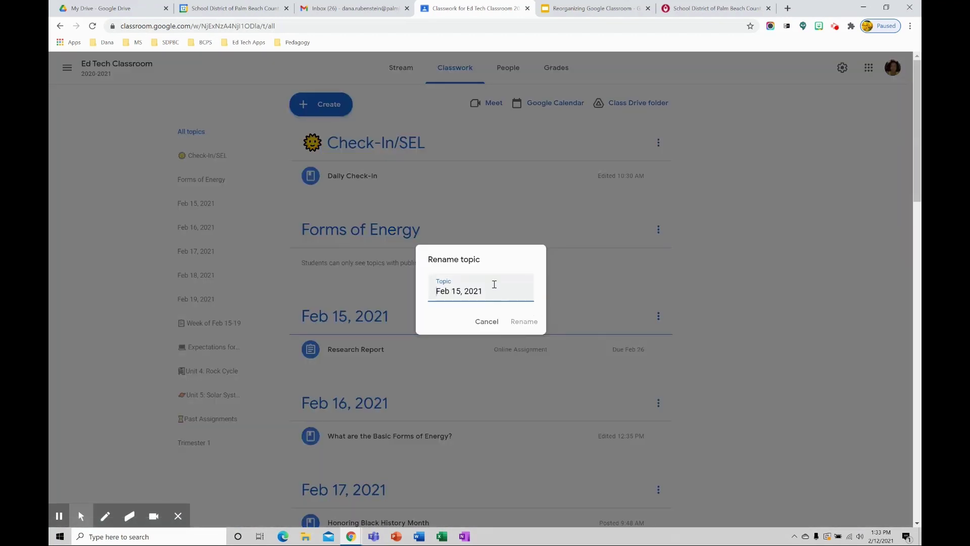
drag(492, 291, 436, 292)
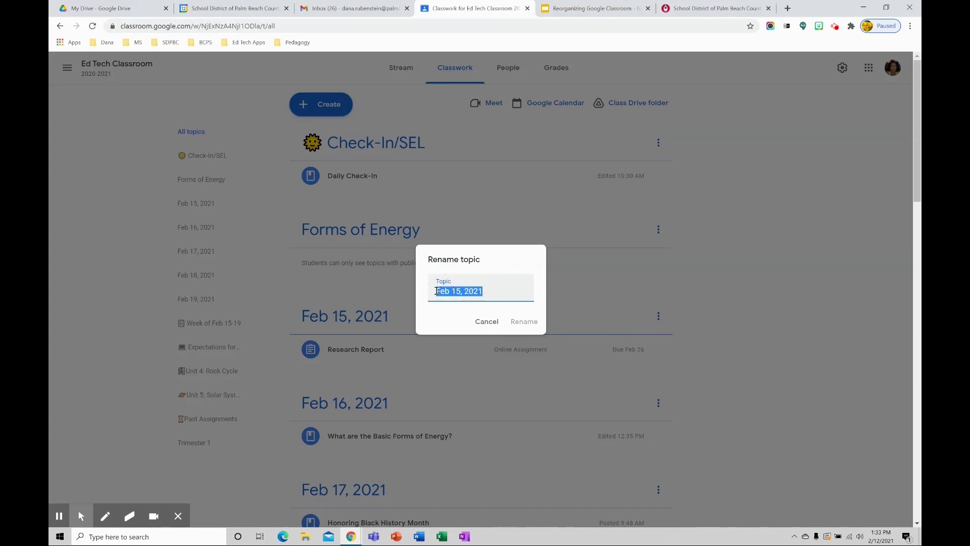
key(BackSpace)
text(Hon)
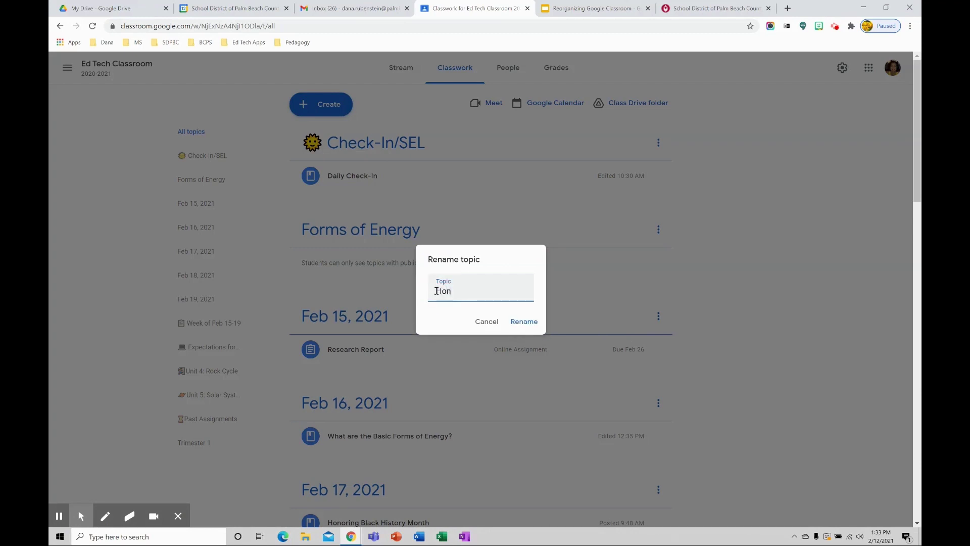
text(oring Black History Month)
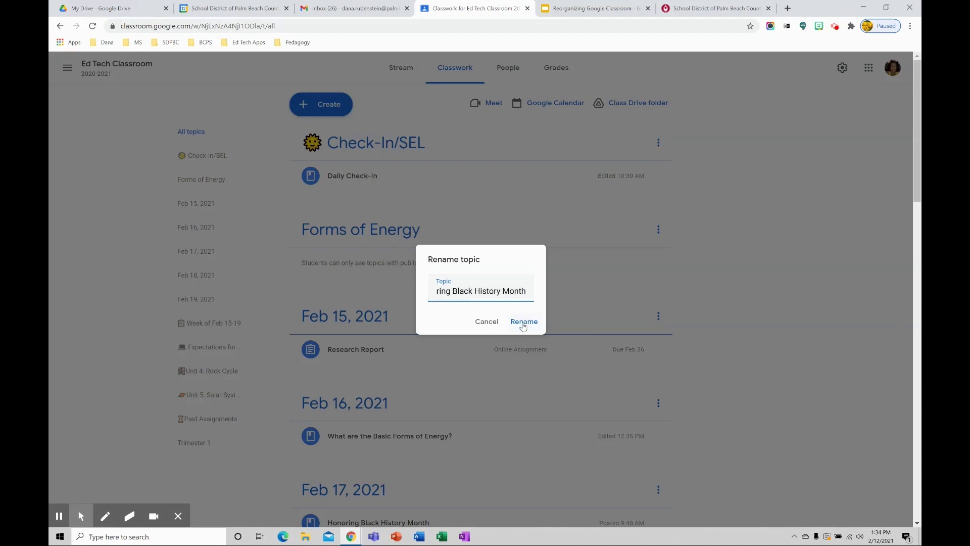
click(524, 322)
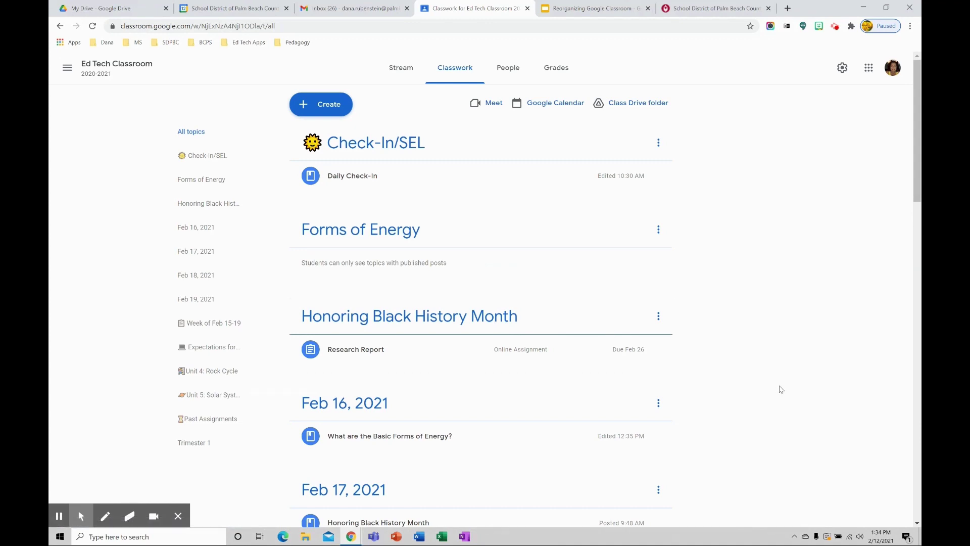
Move the 'What are the Basic Forms of Energy?' material into the Forms of Energy topic
scroll(780, 389, down, 1)
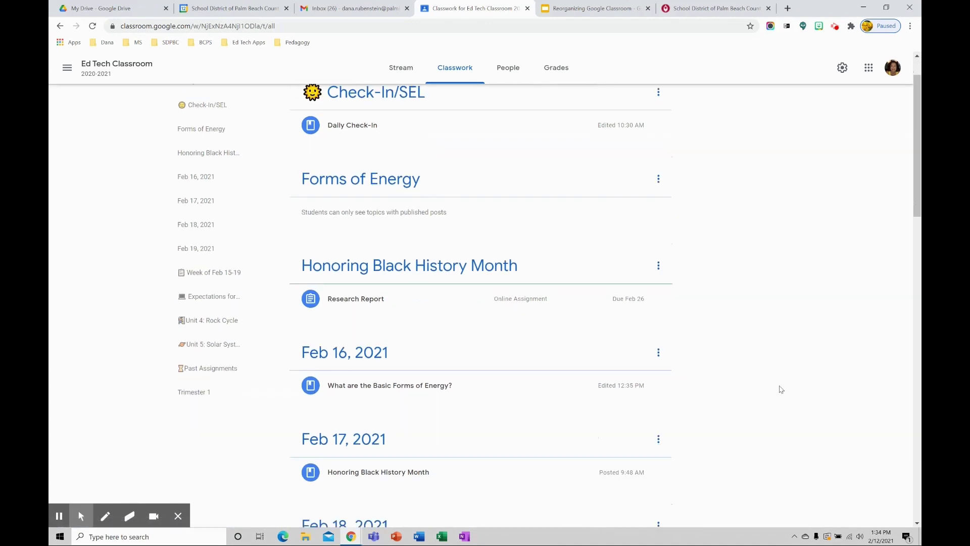
scroll(780, 389, down, 2)
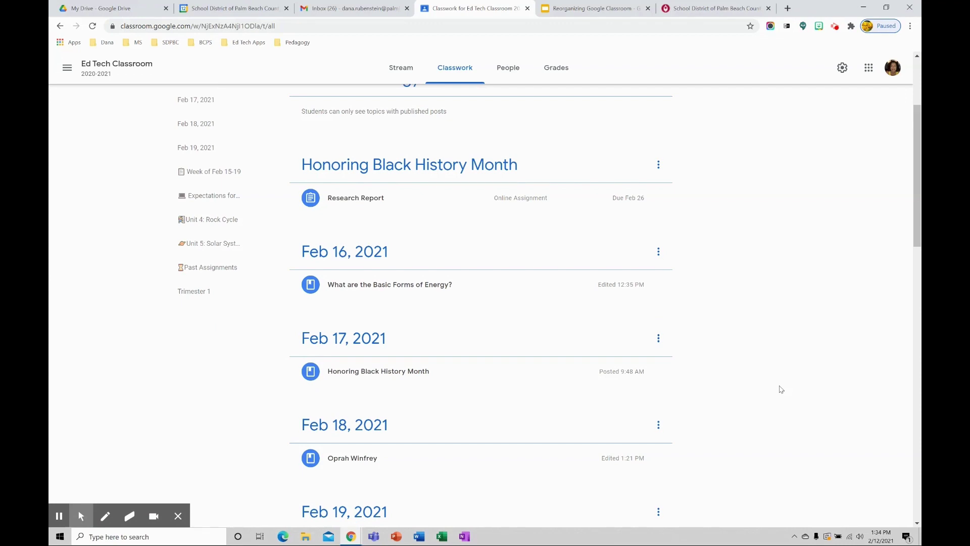
scroll(781, 389, up, 1)
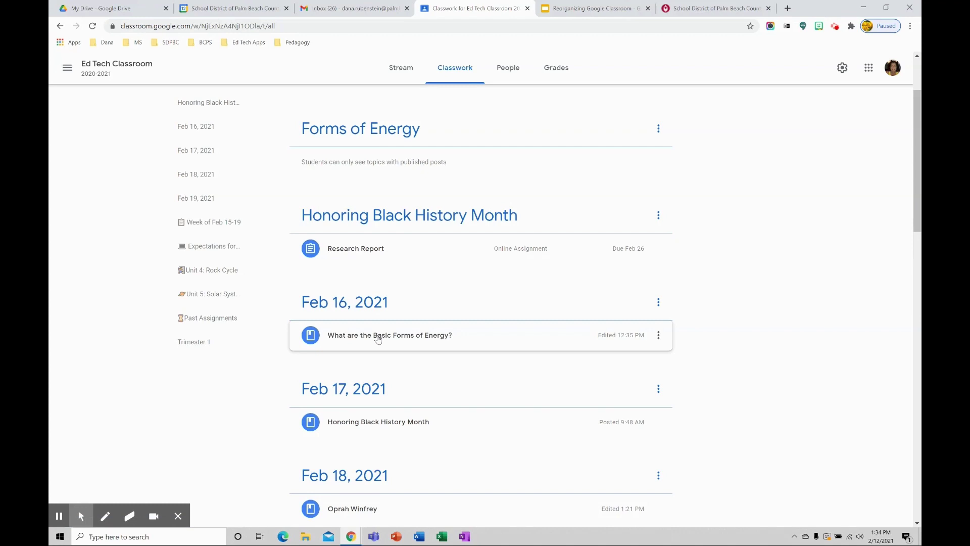
drag(378, 338, 388, 164)
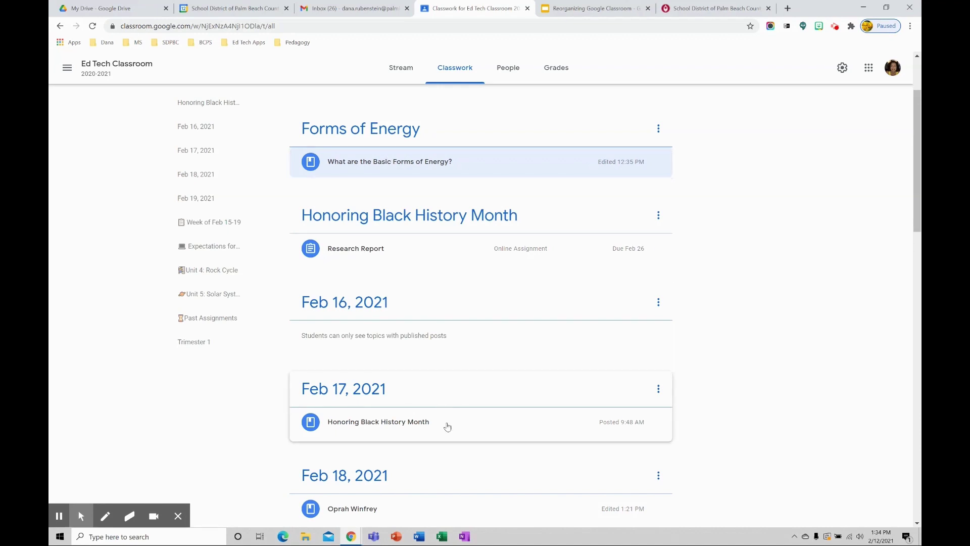
scroll(448, 433, down, 10)
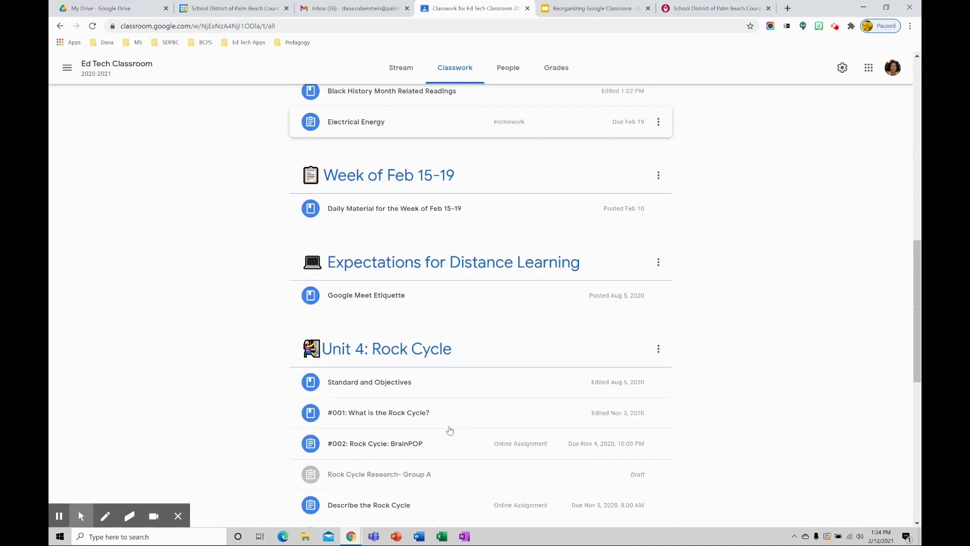
scroll(449, 430, down, 3)
scroll(449, 430, up, 8)
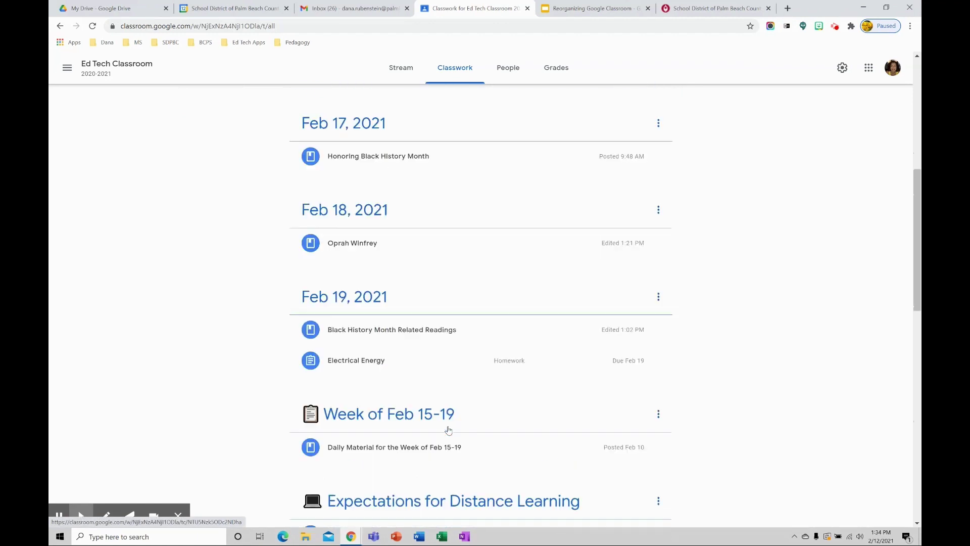
scroll(449, 430, up, 5)
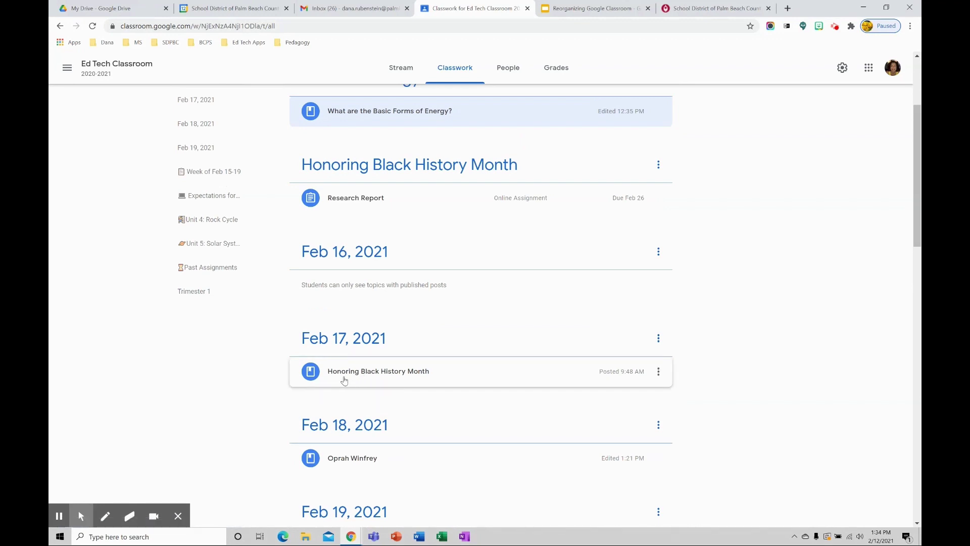
Edit the Honoring Black History Month material to file it under the Honoring Black History Month topic
click(658, 372)
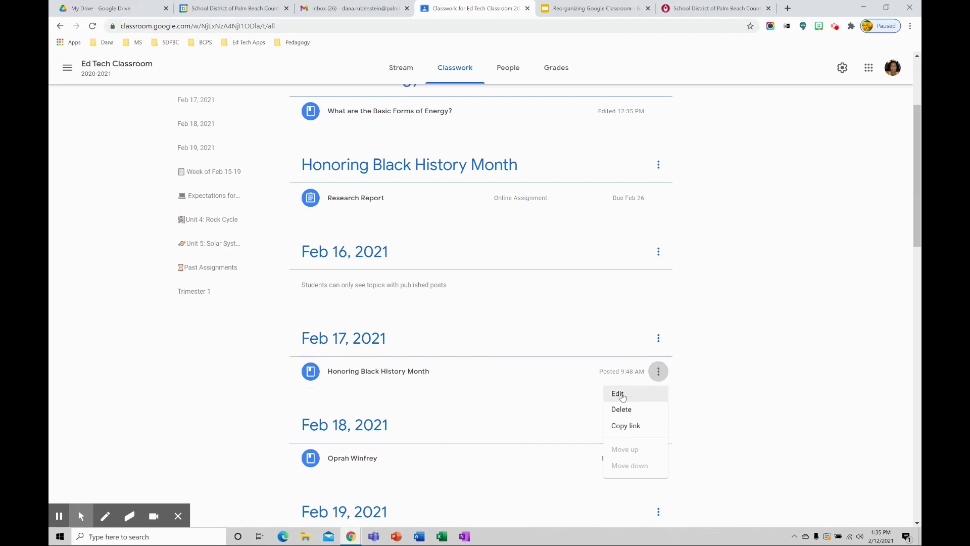
click(626, 389)
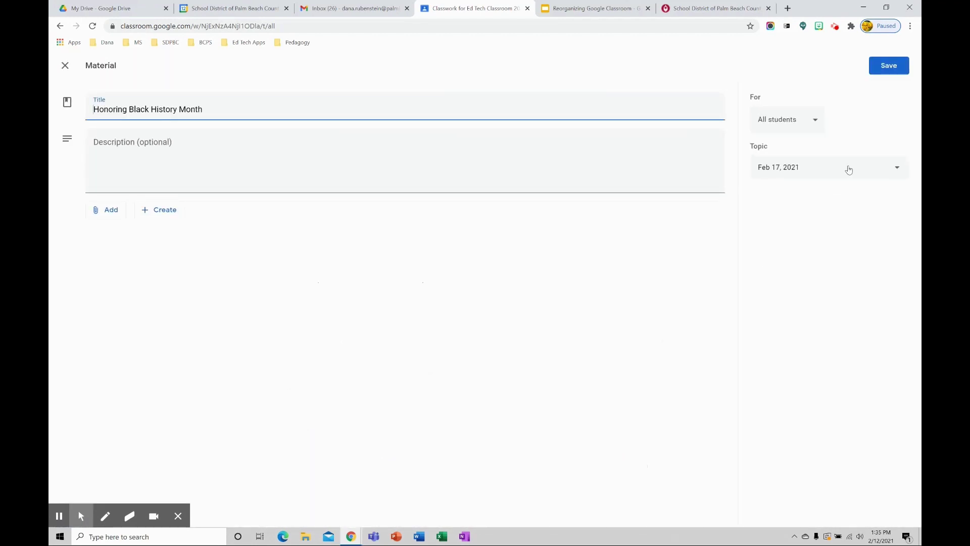
click(849, 170)
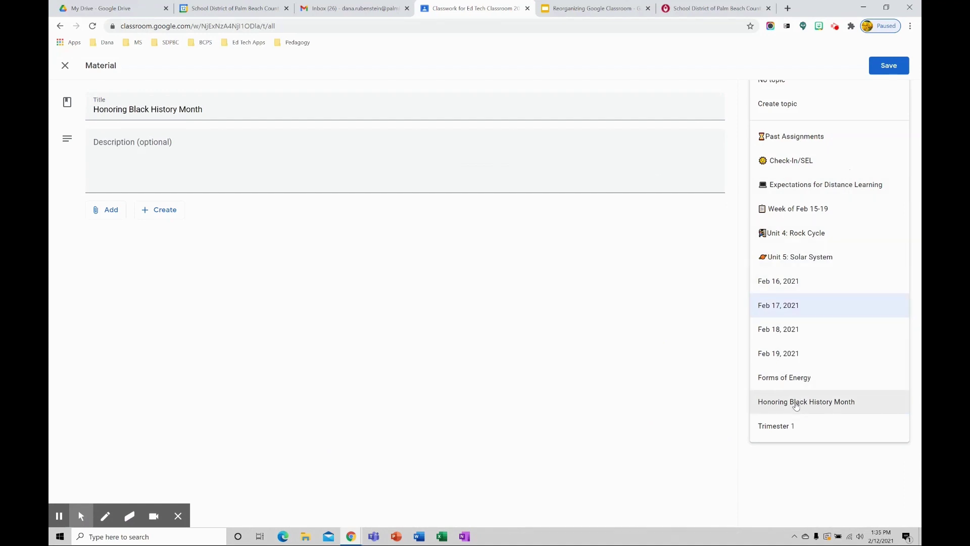
click(795, 403)
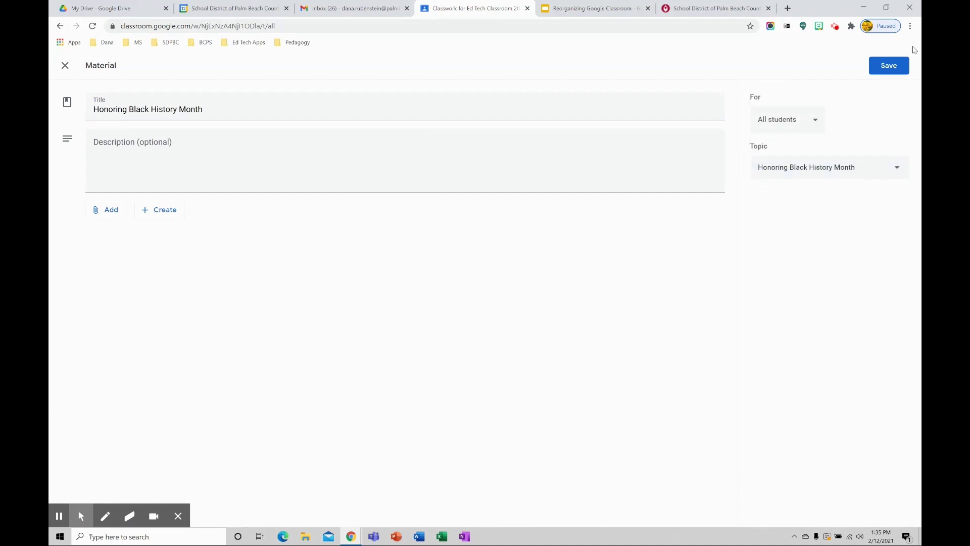
click(887, 69)
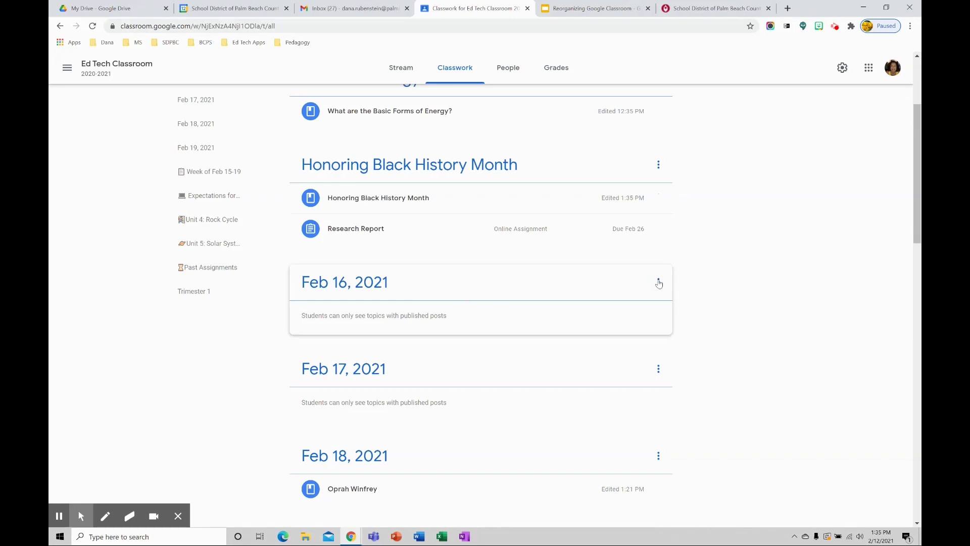
Delete the Feb 16, 2021 and Feb 18, 2021 topics
click(658, 282)
click(622, 320)
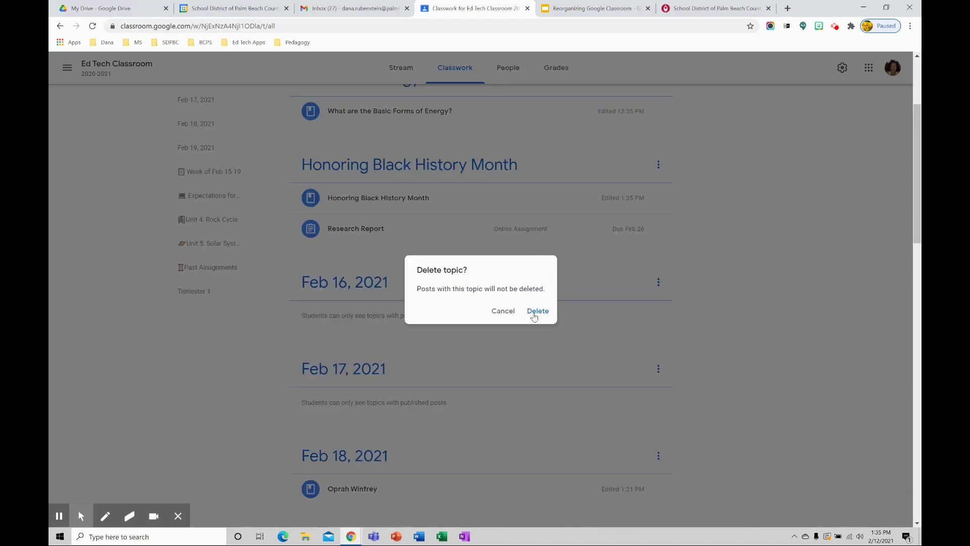
click(534, 313)
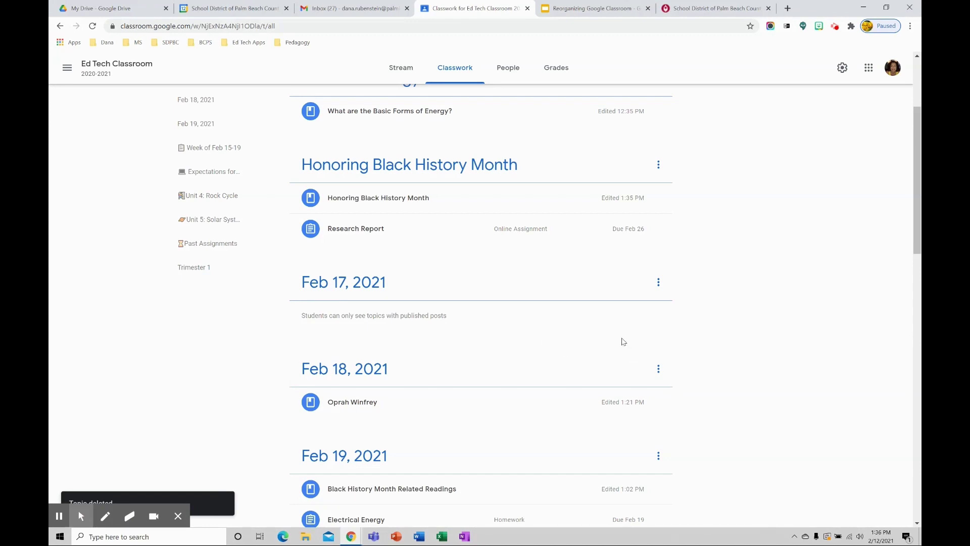
scroll(627, 338, down, 2)
click(658, 270)
click(621, 306)
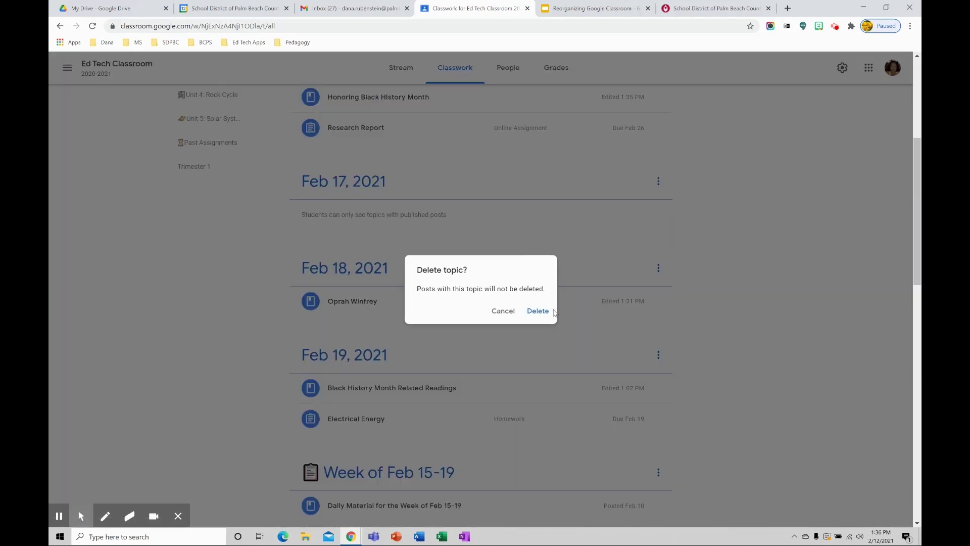
click(545, 312)
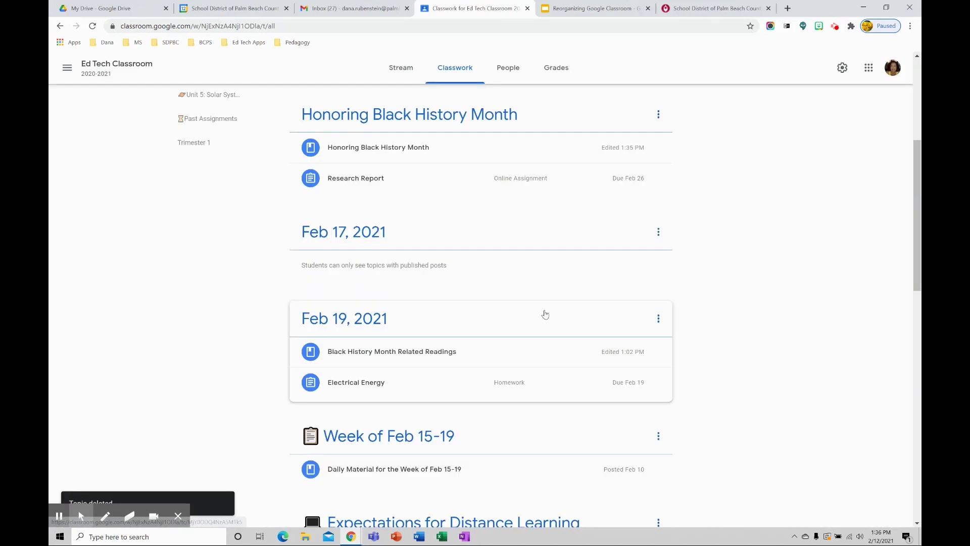
scroll(718, 316, up, 5)
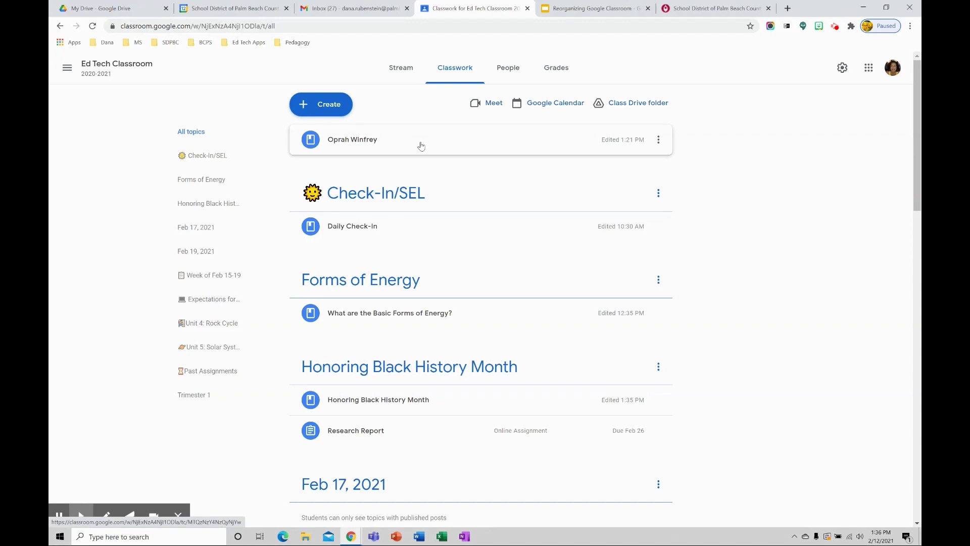
Move the Oprah Winfrey material into the Honoring Black History Month topic
drag(421, 146, 402, 378)
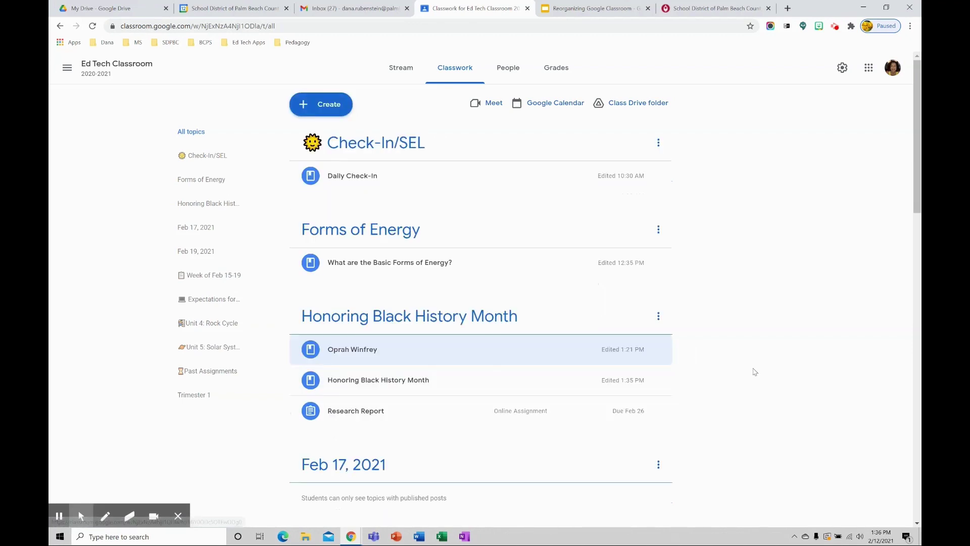
scroll(778, 373, down, 2)
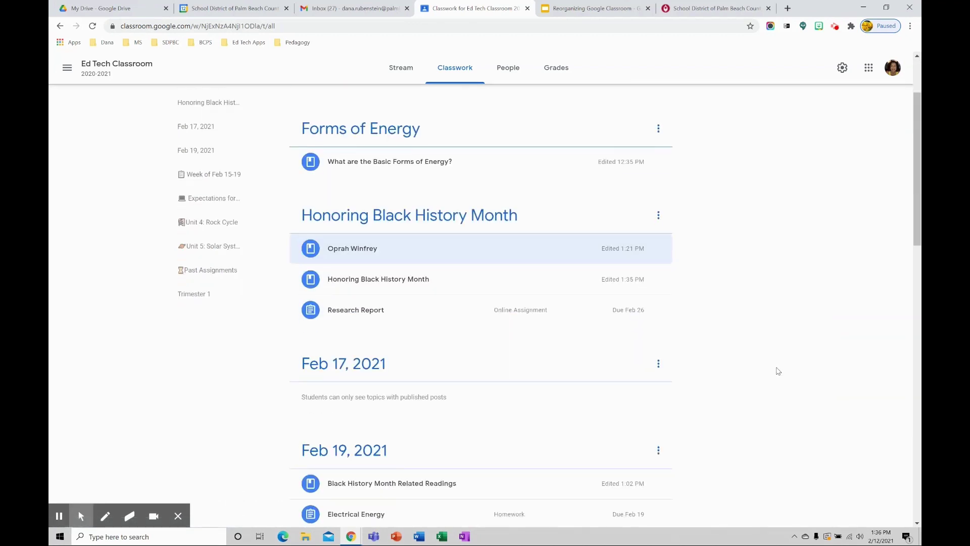
scroll(773, 349, down, 3)
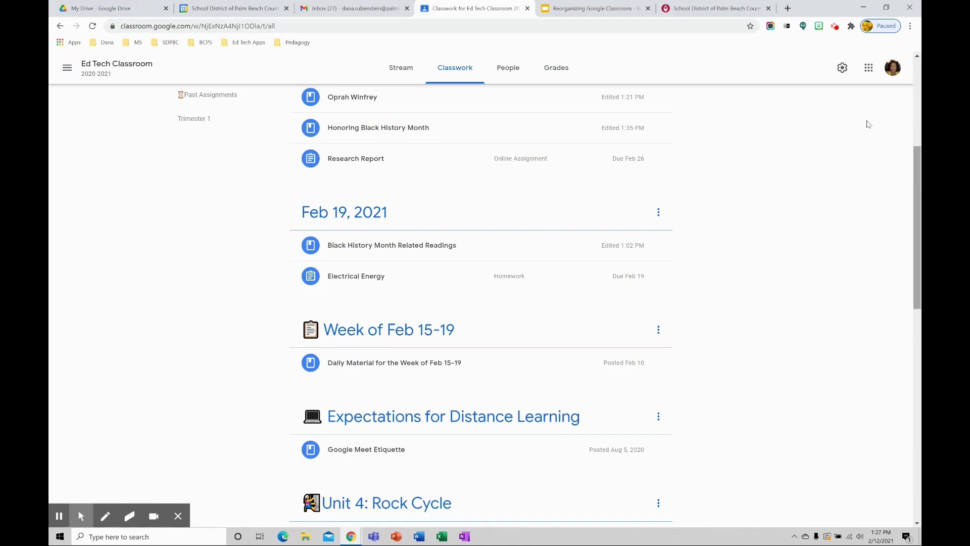
From the class settings help menu, choose Report issue or request feature to open Send feedback
click(842, 68)
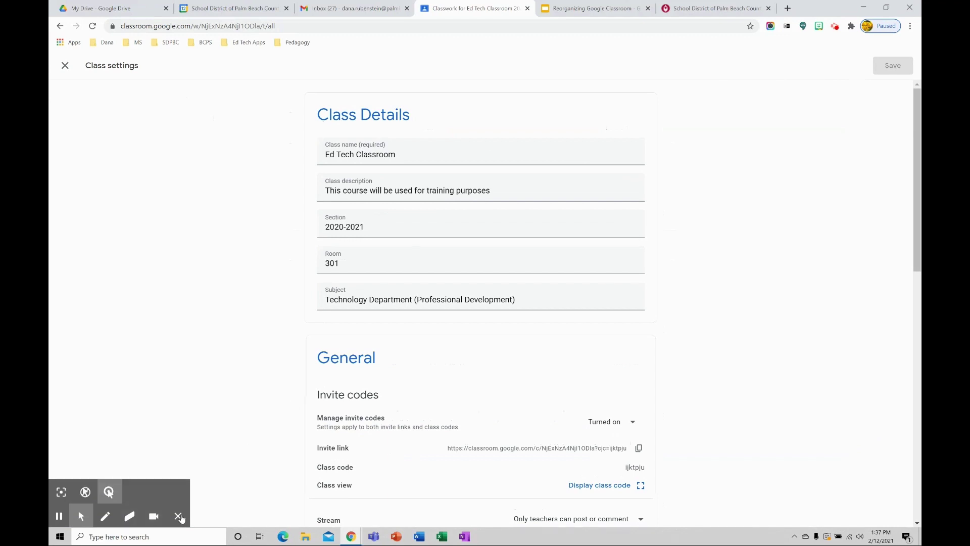
click(177, 515)
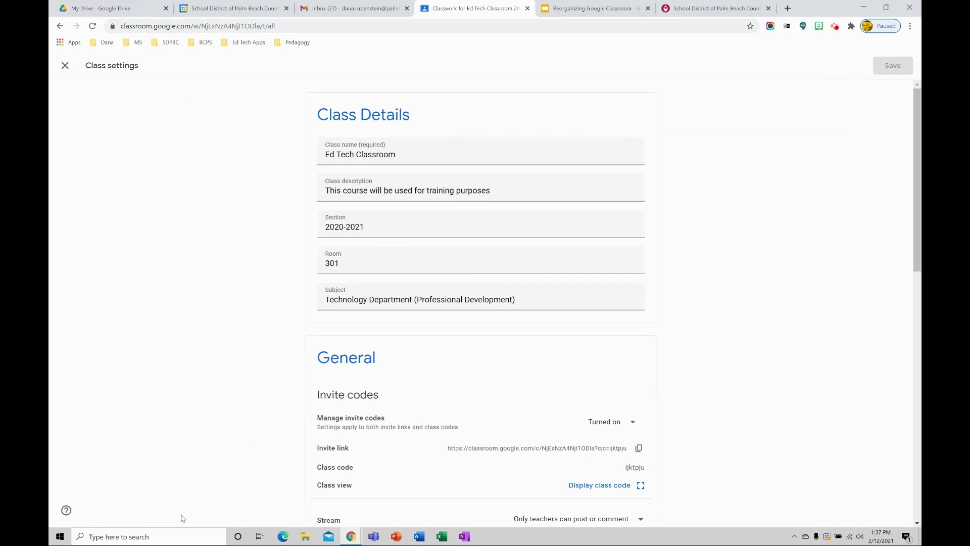
click(67, 511)
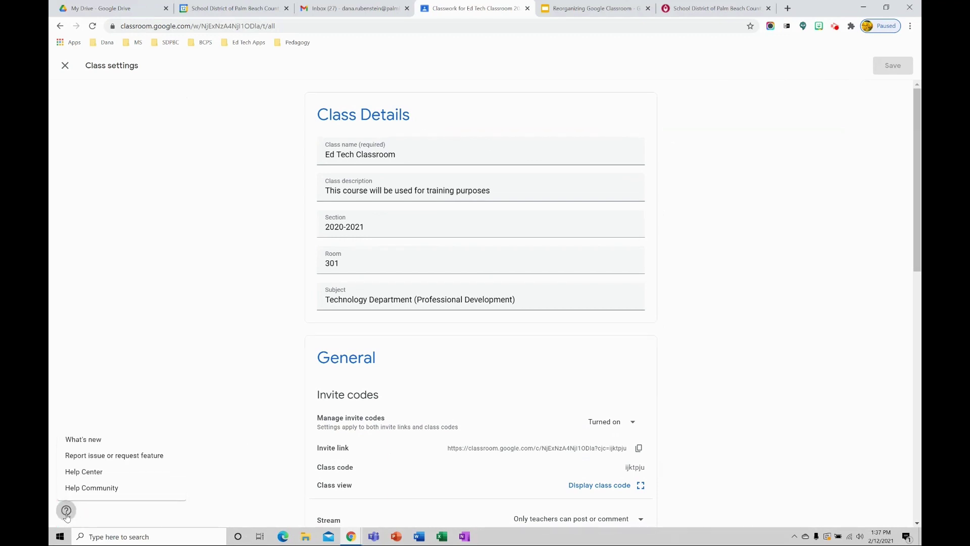
click(132, 457)
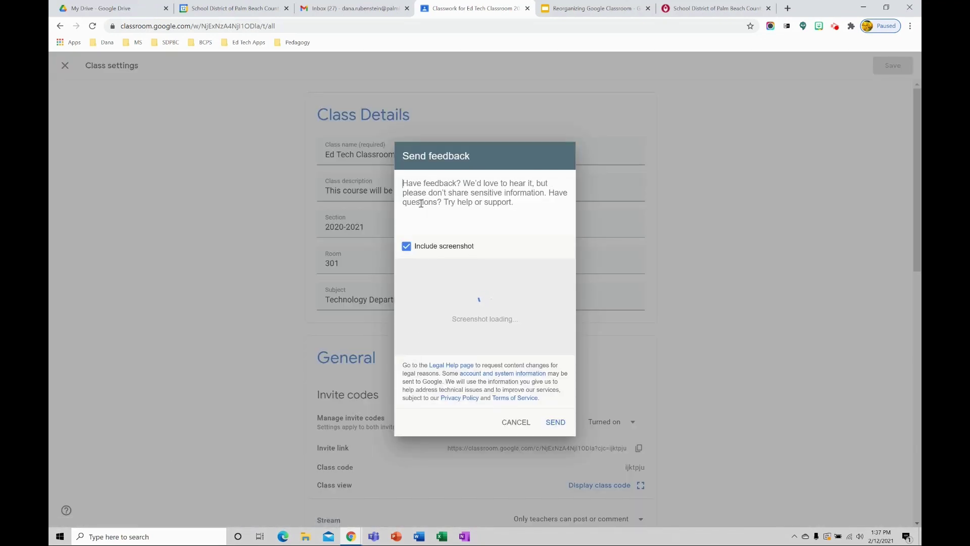